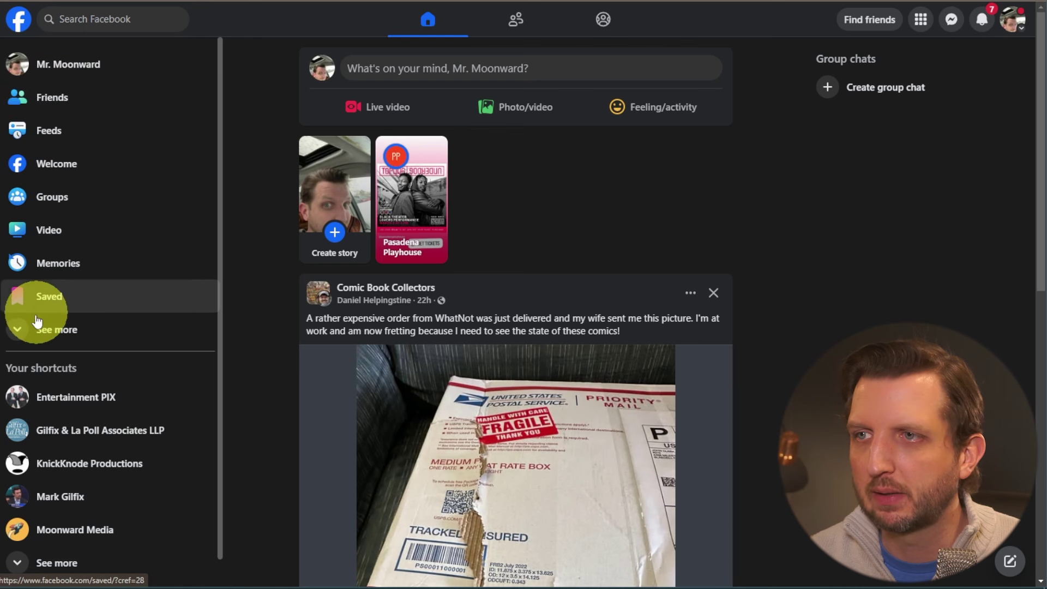
# - Open Marketplace and start a new listing of the type Item for sale
pyautogui.click(20, 330)
pyautogui.scroll(-4, 22, 332)
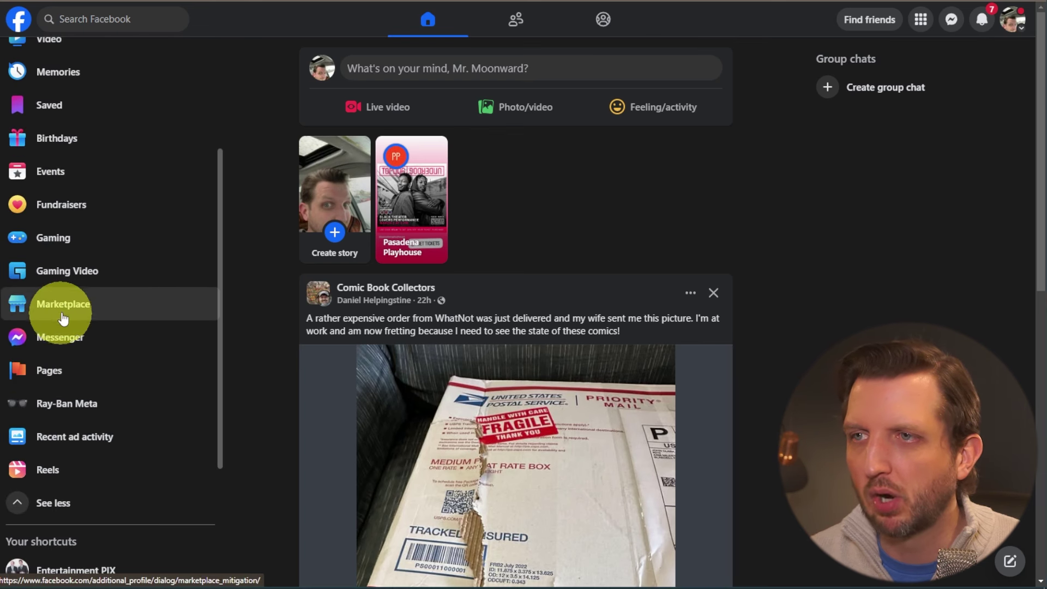
pyautogui.click(61, 306)
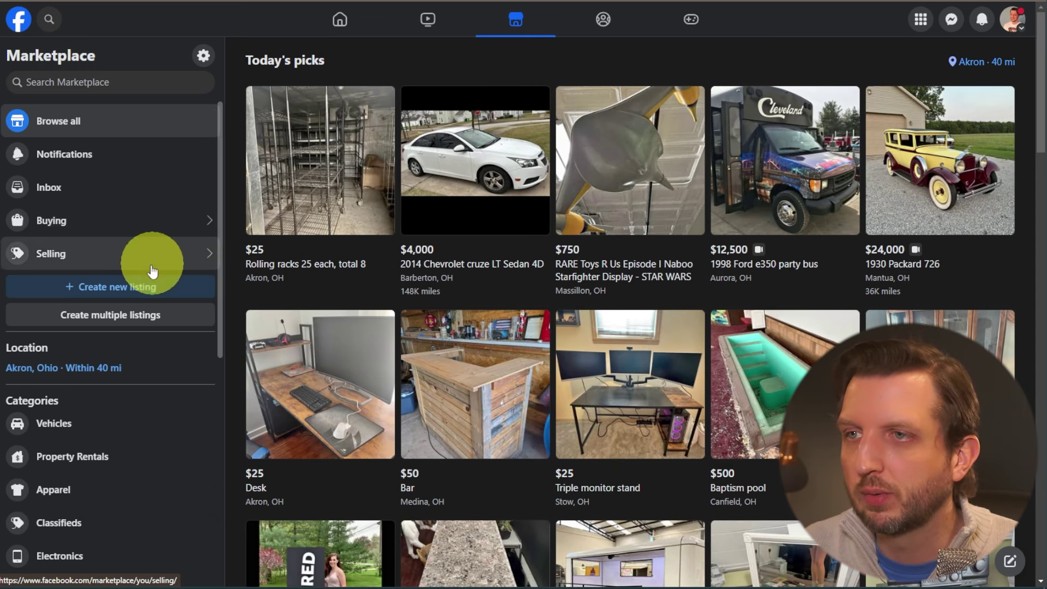
pyautogui.click(139, 286)
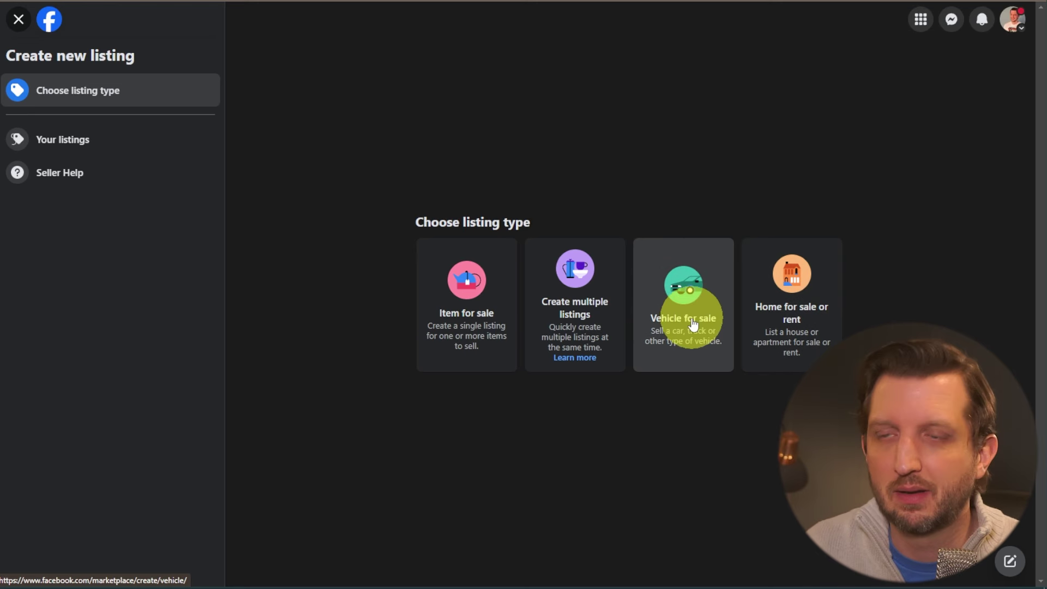
pyautogui.click(473, 322)
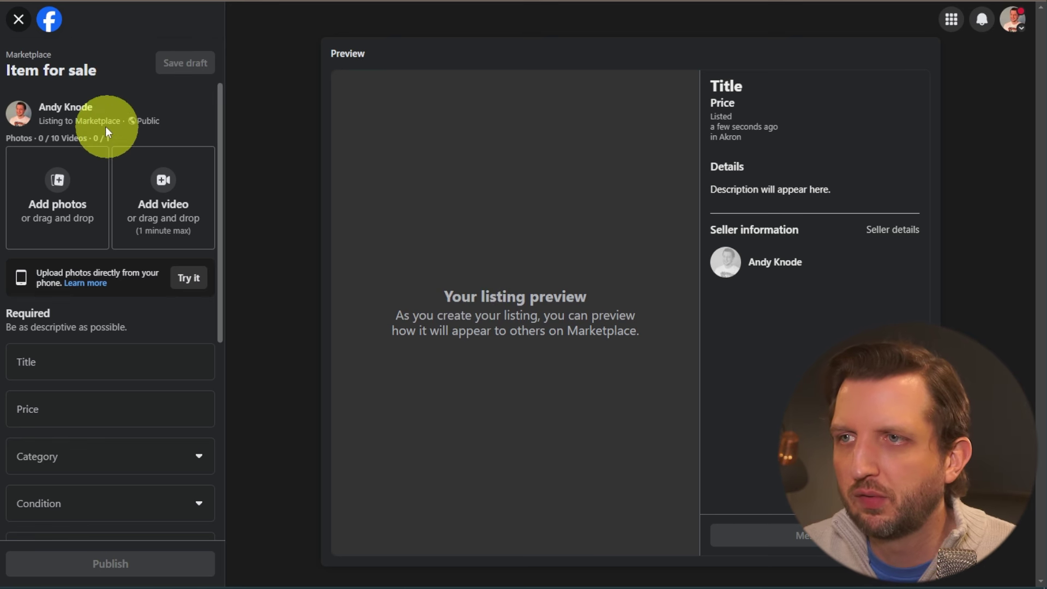
# - Add the photo vintage_microphone-wallpaper-1920x1200.jpg to the listing
pyautogui.click(57, 195)
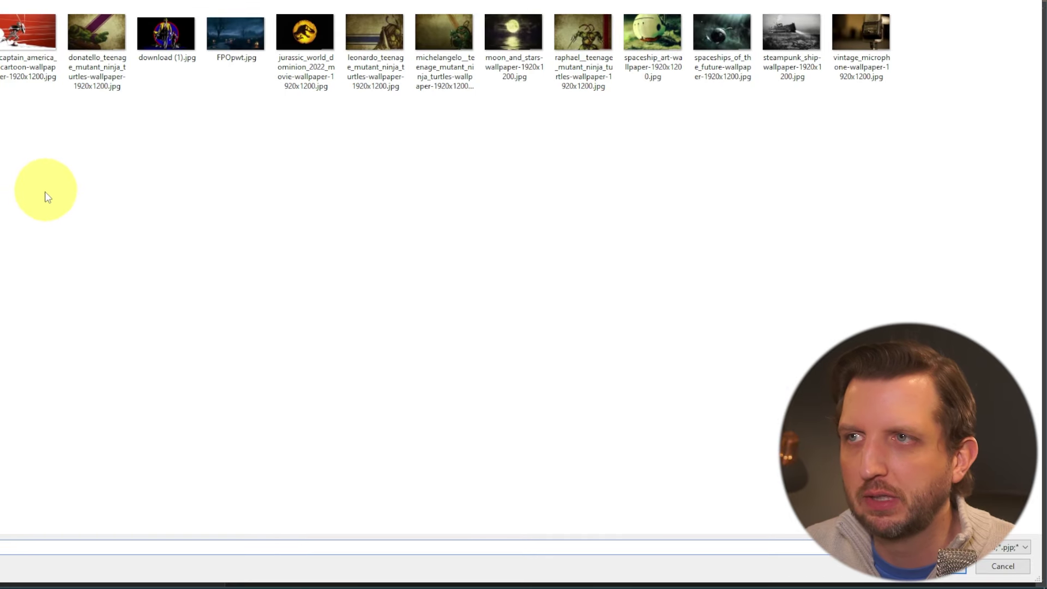
pyautogui.click(790, 33)
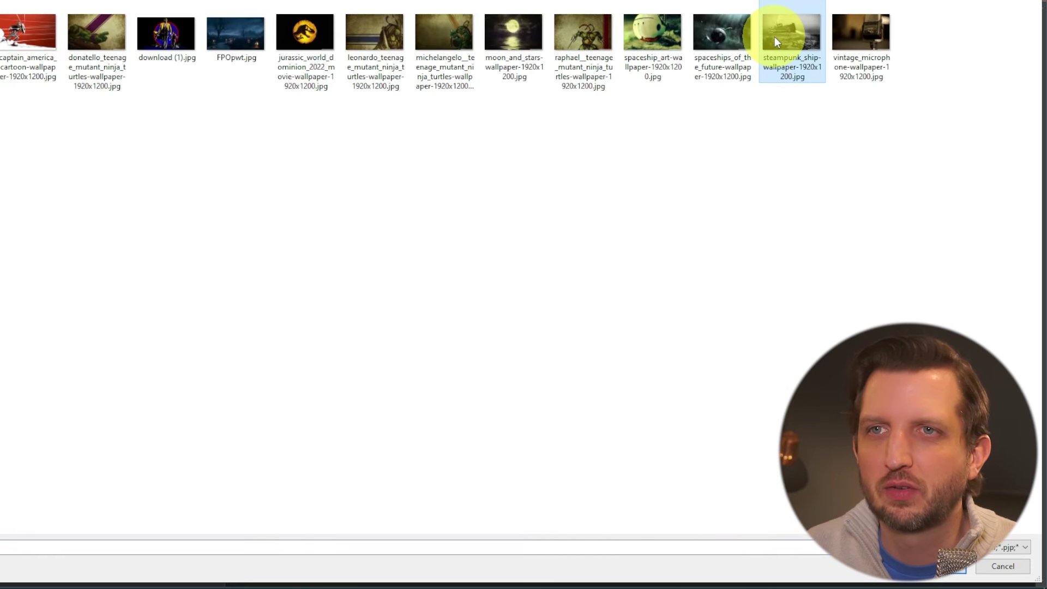
pyautogui.doubleClick(871, 43)
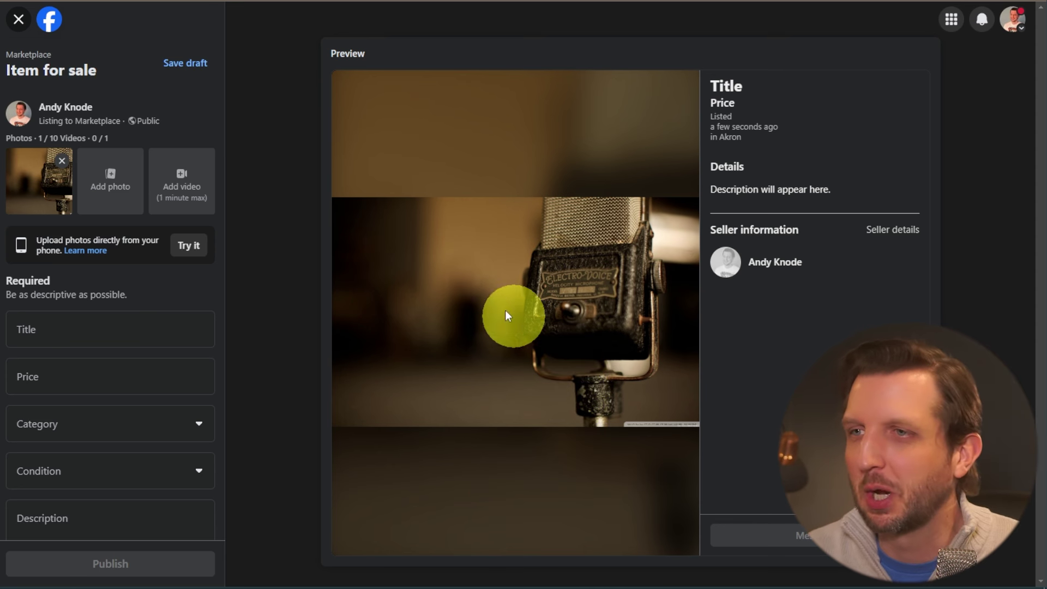
# - Enter "Vintage Microphone" as the listing title and set the price to $100
pyautogui.click(60, 330)
pyautogui.write('Vintage Microphone')
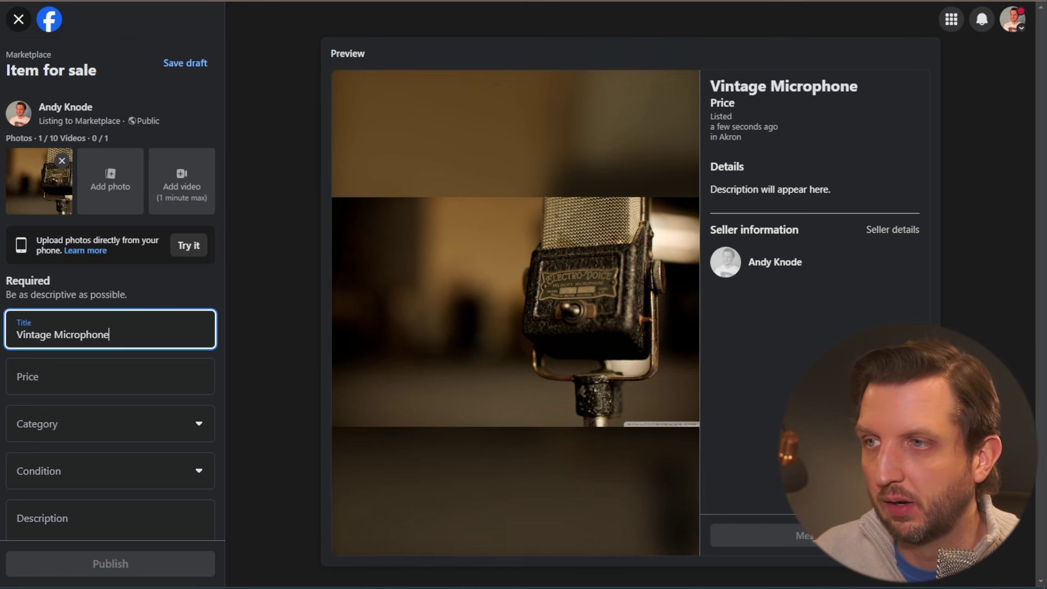
pyautogui.click(74, 381)
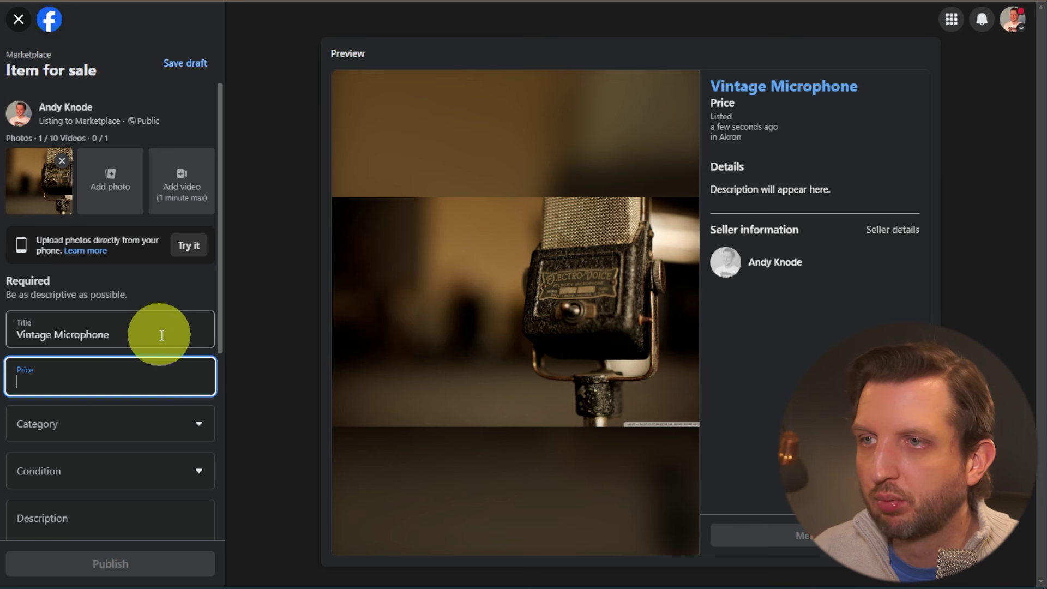
pyautogui.write('100')
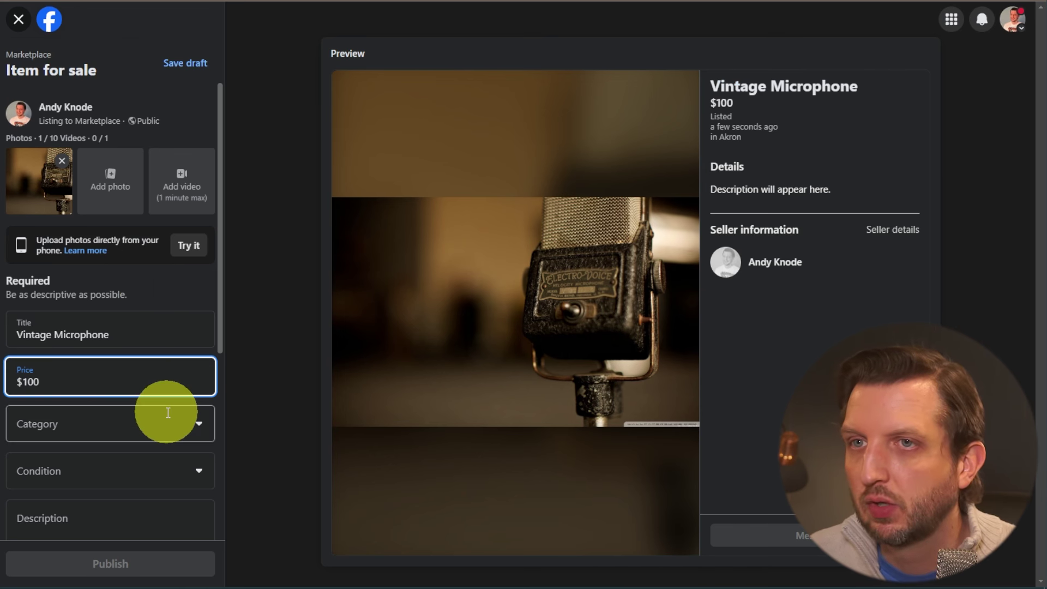
# - Set the listing category to Other Antique & Collectible Electronics, within Antiques & Collectibles under Antique & Collectible Electronics
pyautogui.click(195, 424)
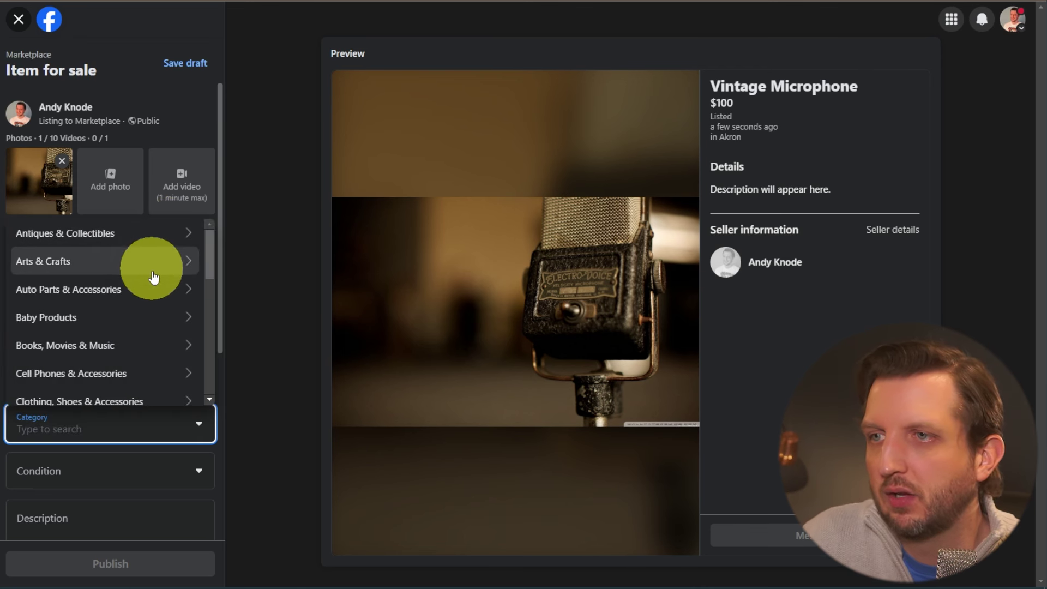
pyautogui.scroll(-5, 148, 295)
pyautogui.scroll(3, 136, 310)
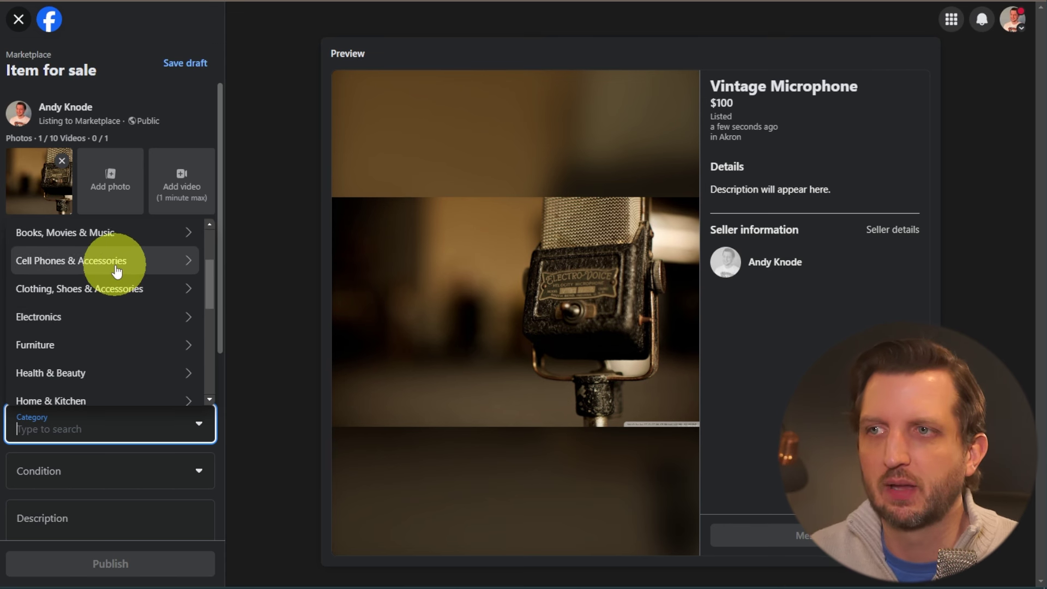
pyautogui.scroll(-3, 117, 268)
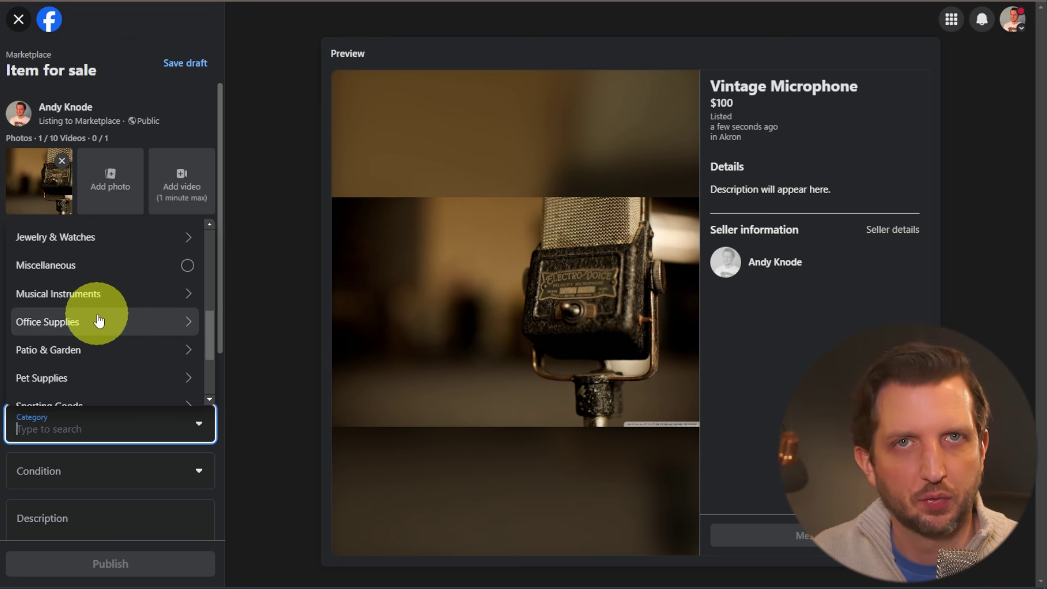
pyautogui.scroll(3, 99, 321)
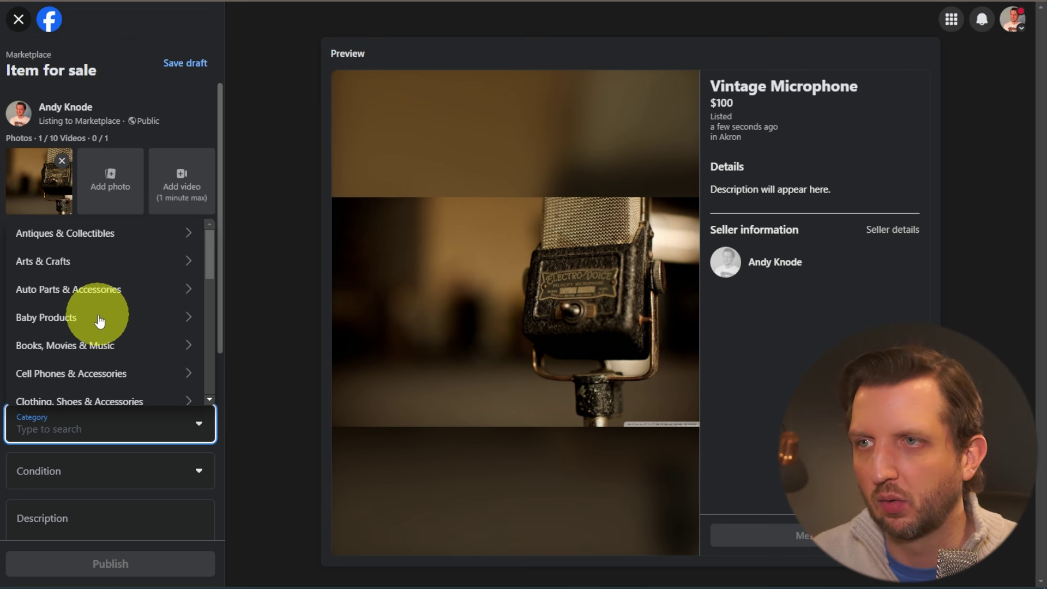
pyautogui.click(116, 239)
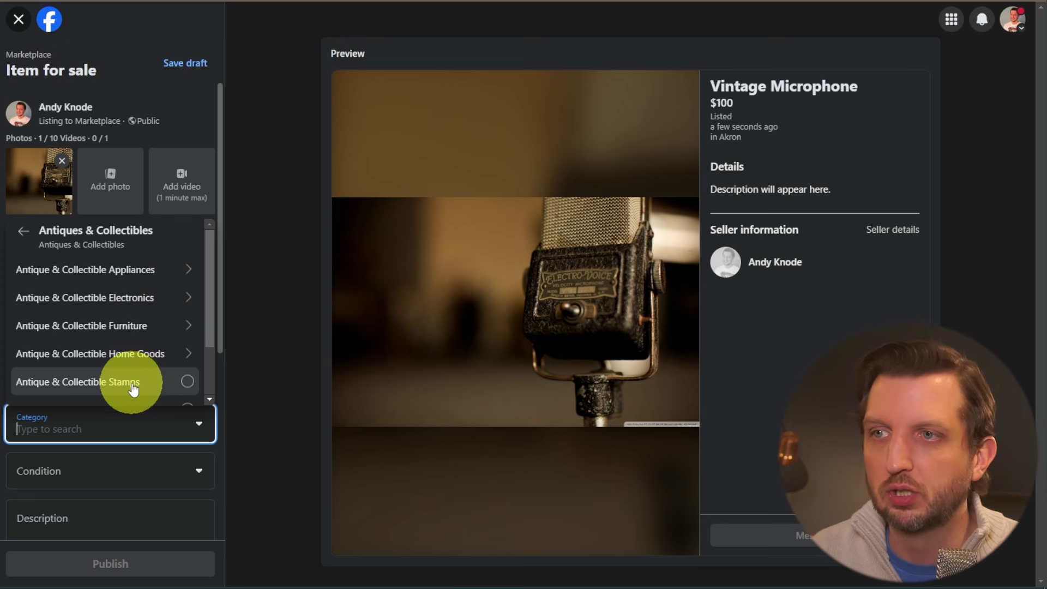
pyautogui.scroll(-1, 135, 383)
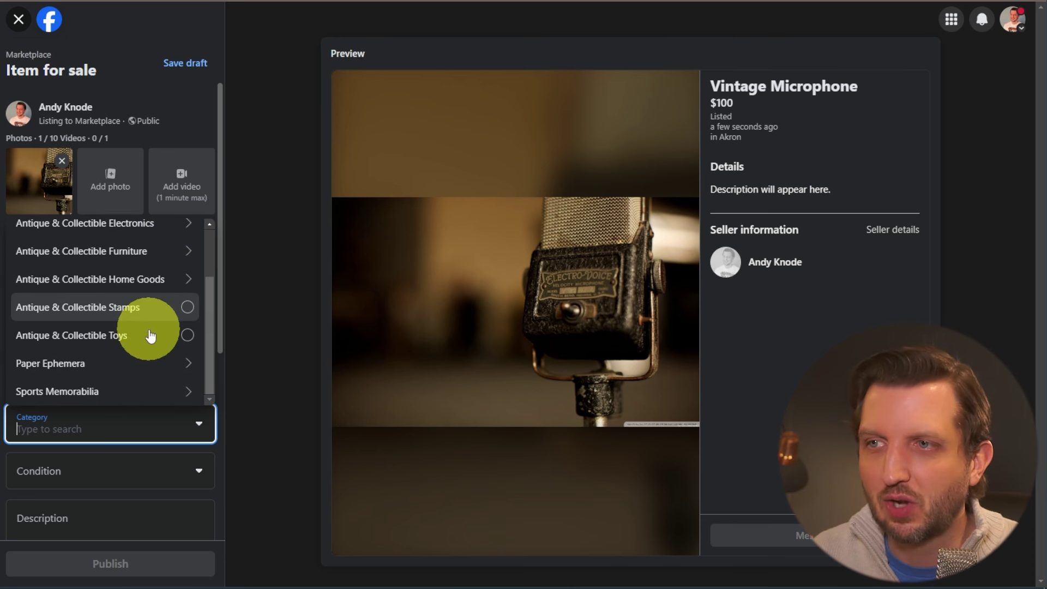
pyautogui.scroll(1, 151, 335)
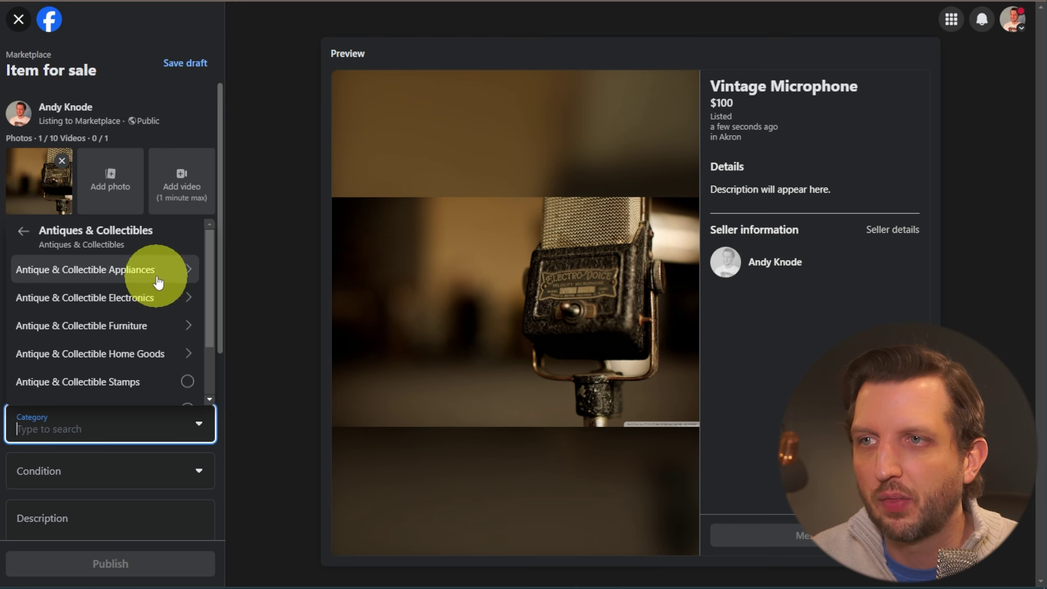
pyautogui.click(153, 304)
pyautogui.click(197, 385)
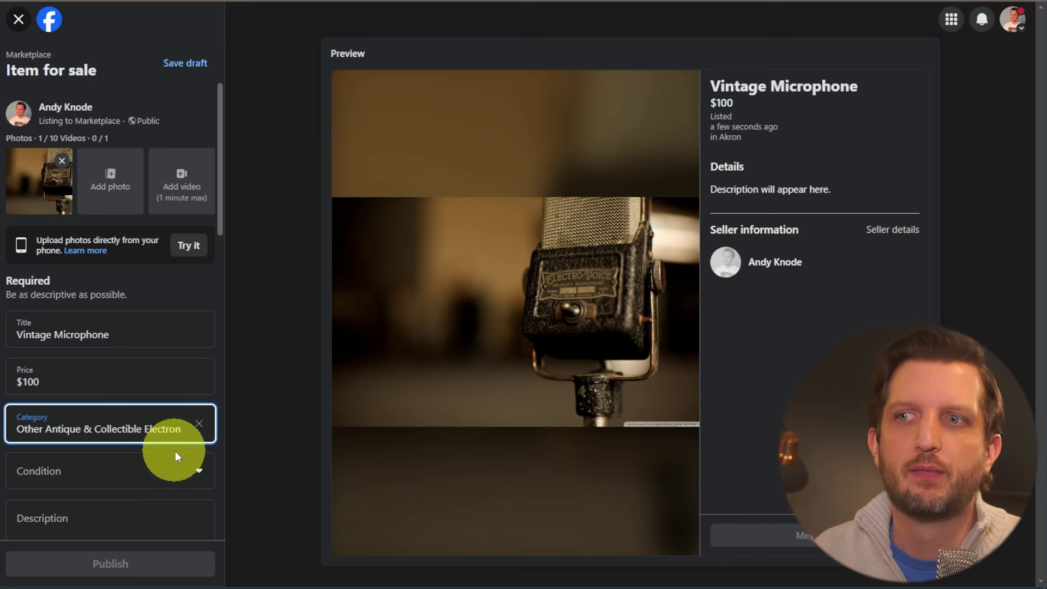
# - Set condition to Used - Fair and description to "Excellent microhome to add to your collection . Great for display on a shelf, non working item."
pyautogui.click(185, 473)
pyautogui.scroll(-5, 186, 489)
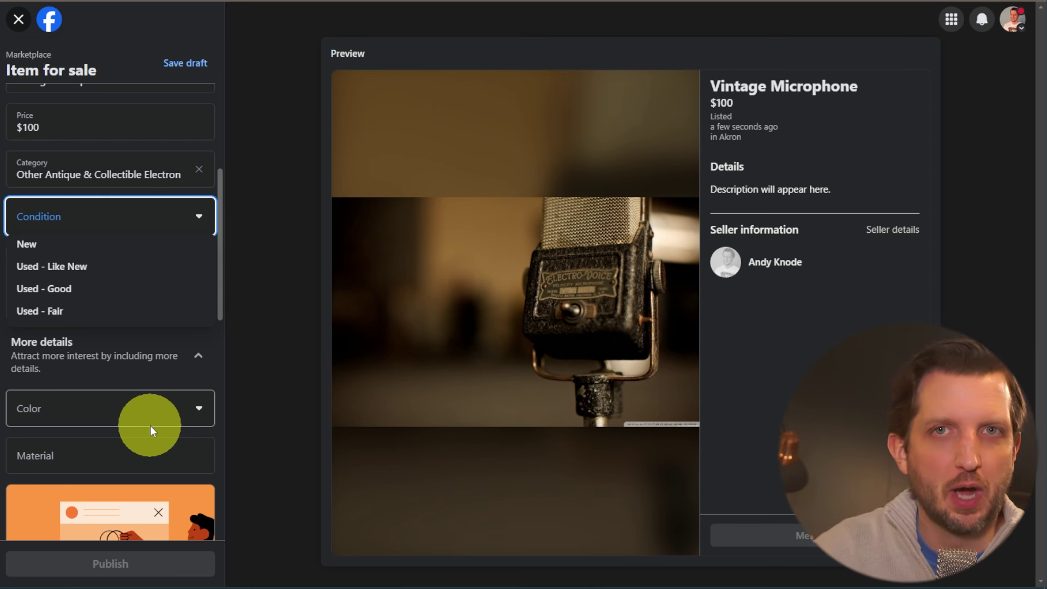
pyautogui.click(76, 314)
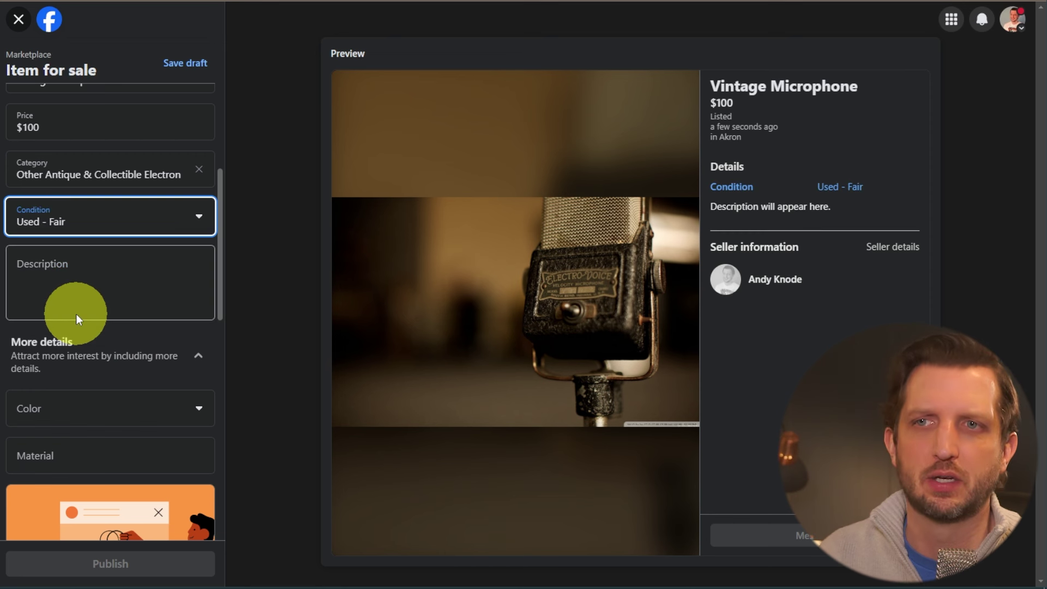
pyautogui.click(154, 260)
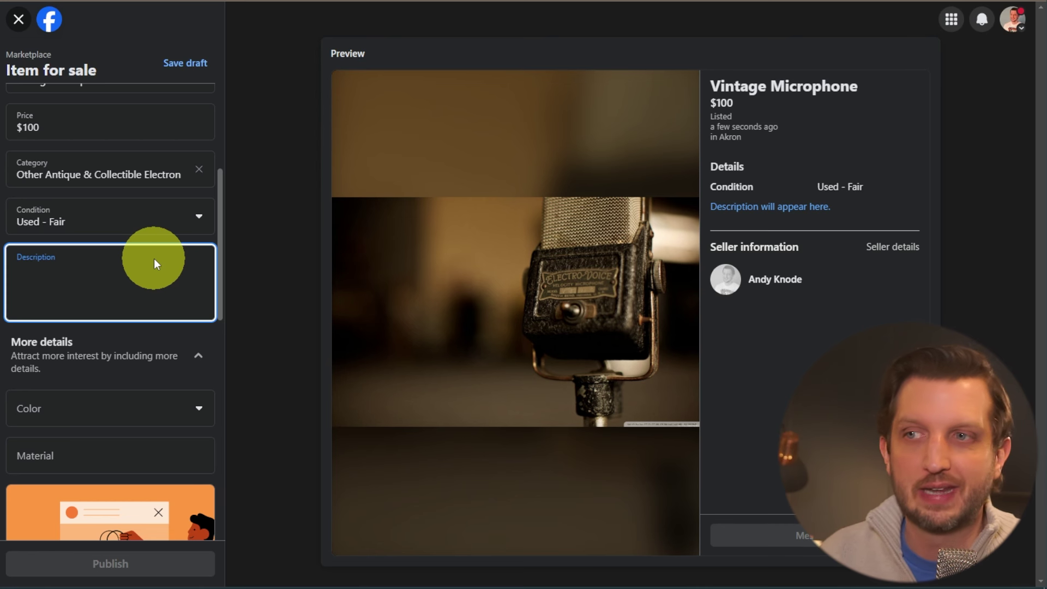
pyautogui.write('Excellent microhome to add to your collection . Great for display on a shelf, non working item.')
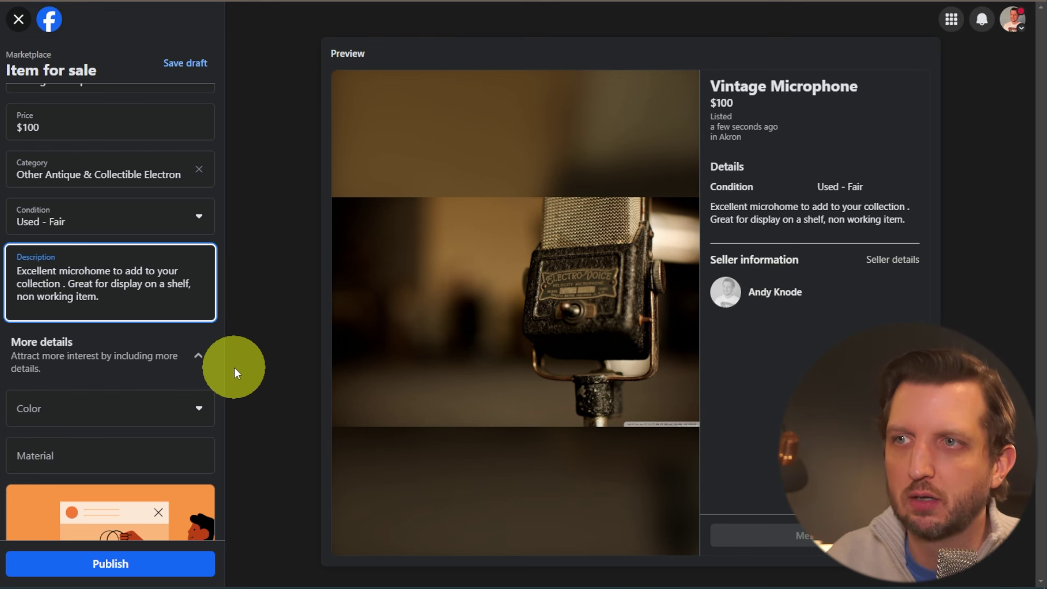
# - Set the item's color to Black and its material to metal in the additional details
pyautogui.scroll(-3, 224, 367)
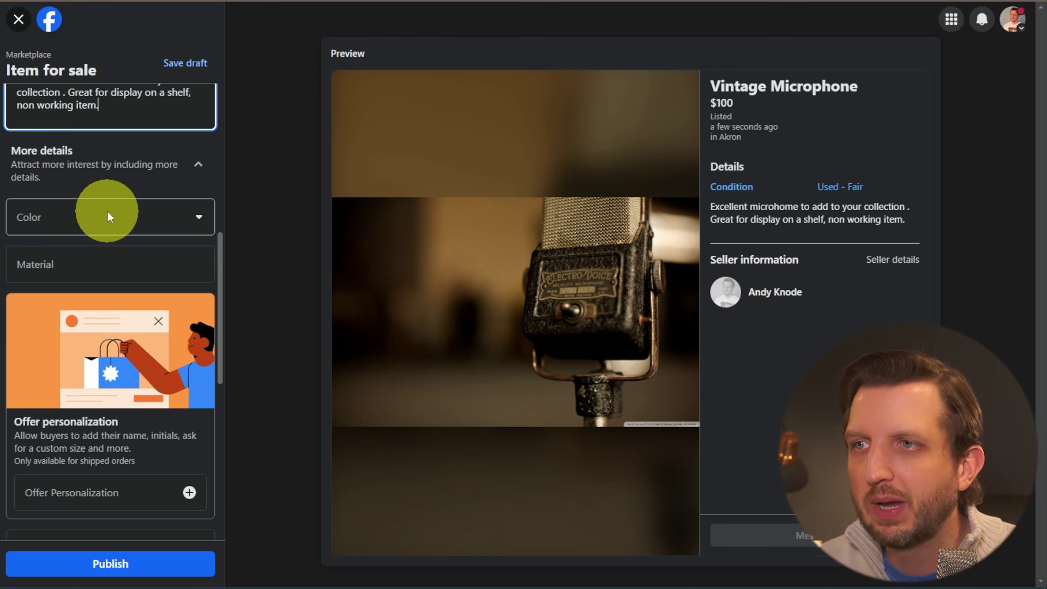
pyautogui.click(195, 217)
# - Inspect the Offer personalization settings and review the SKU, location, meetup, boost and hide-from-friends options of the listing
pyautogui.click(197, 350)
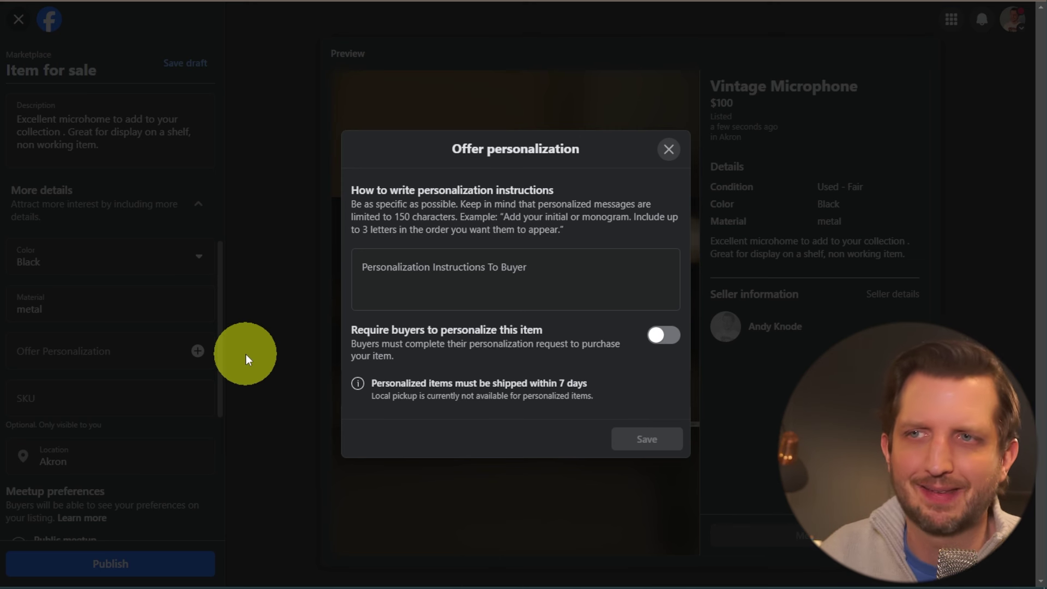
pyautogui.click(668, 150)
pyautogui.scroll(-1, 175, 385)
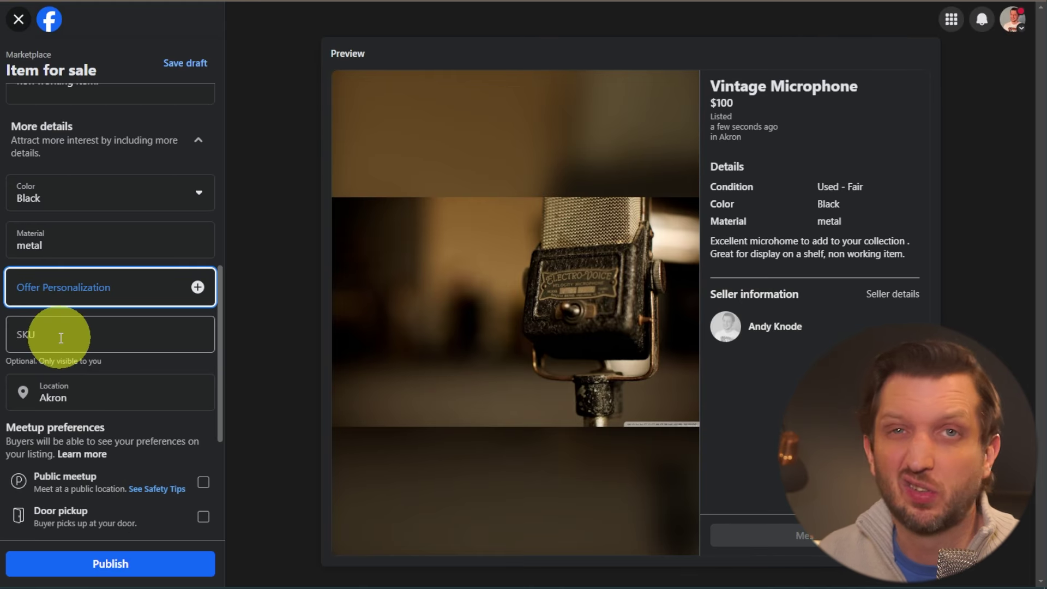
pyautogui.scroll(-3, 129, 343)
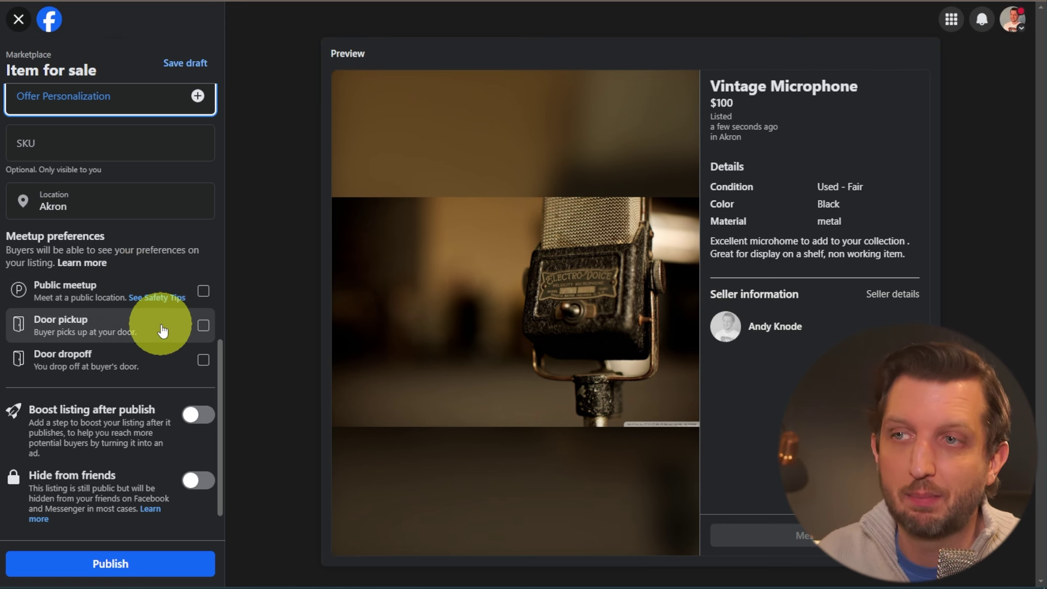
pyautogui.scroll(-1, 159, 346)
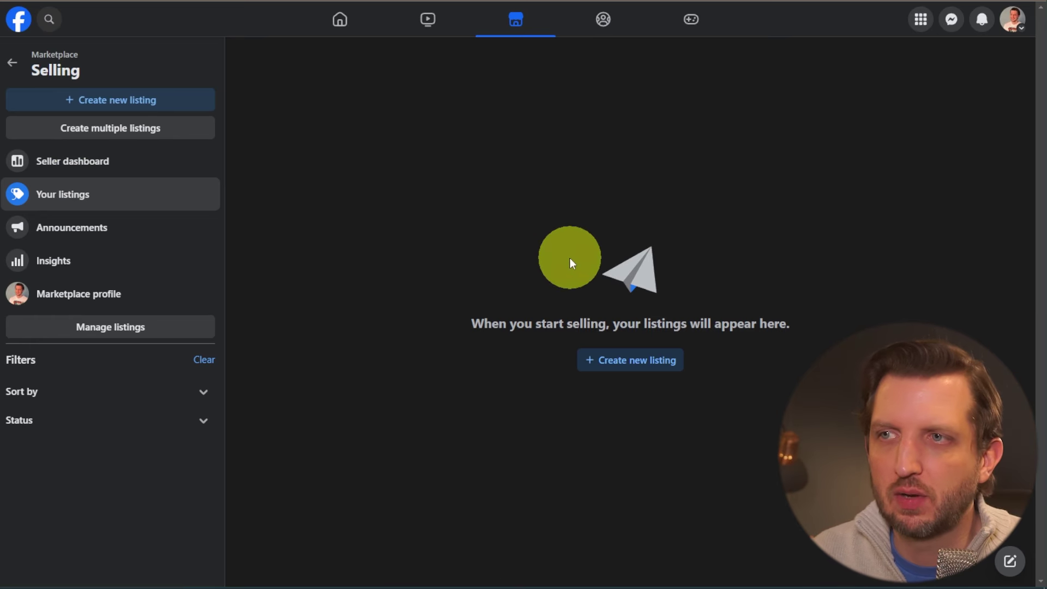
# - Open the seller dashboard to view the overview of chats, listings and Marketplace insights
pyautogui.click(70, 167)
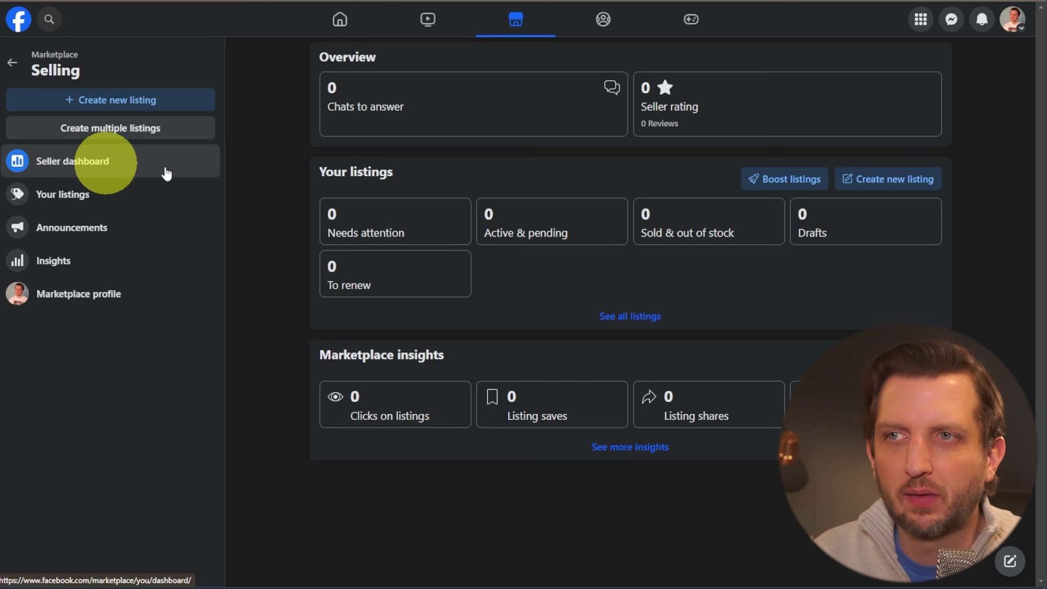